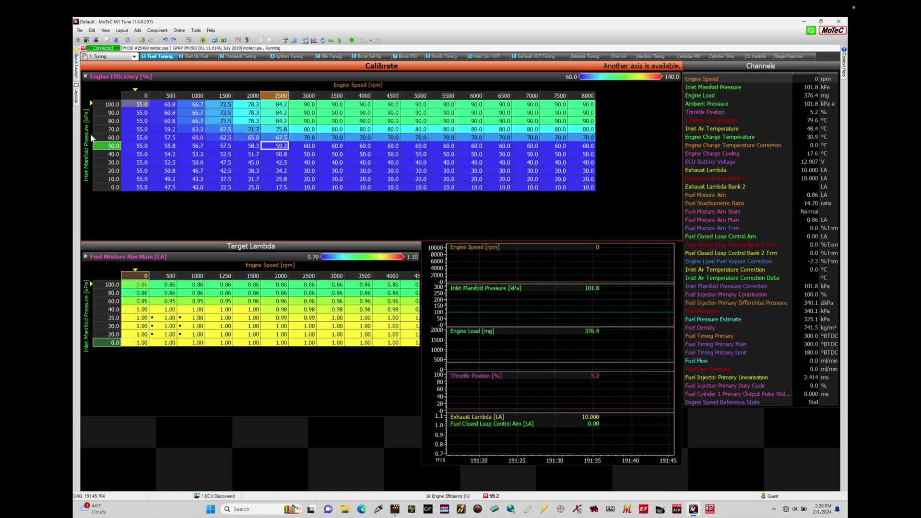
- Review the Engine Speed, Inlet Manifold Pressure and Ambient Pressure axis setup of the Engine Efficiency table
click(330, 157)
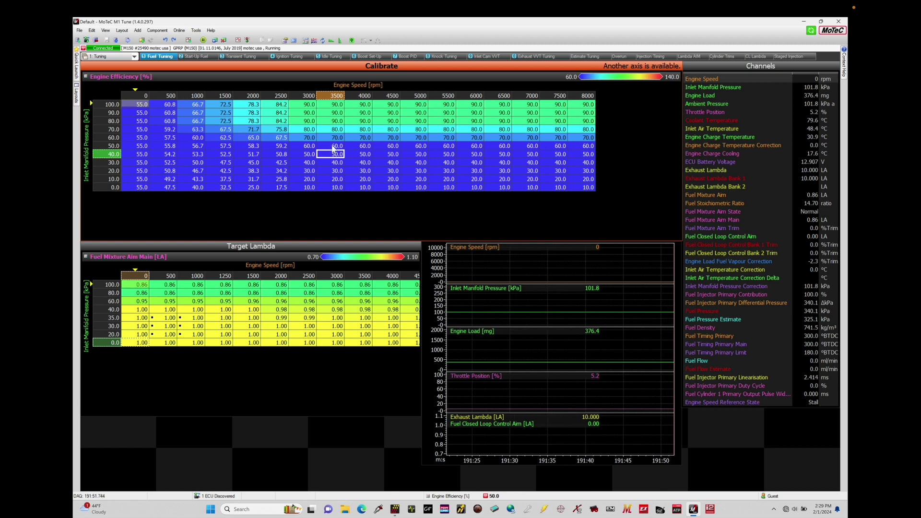
click(333, 147)
key(a)
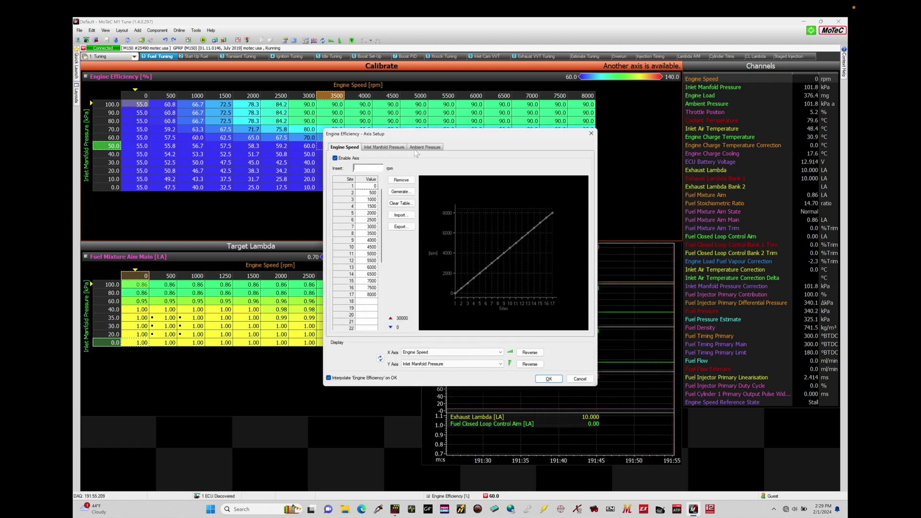
click(384, 149)
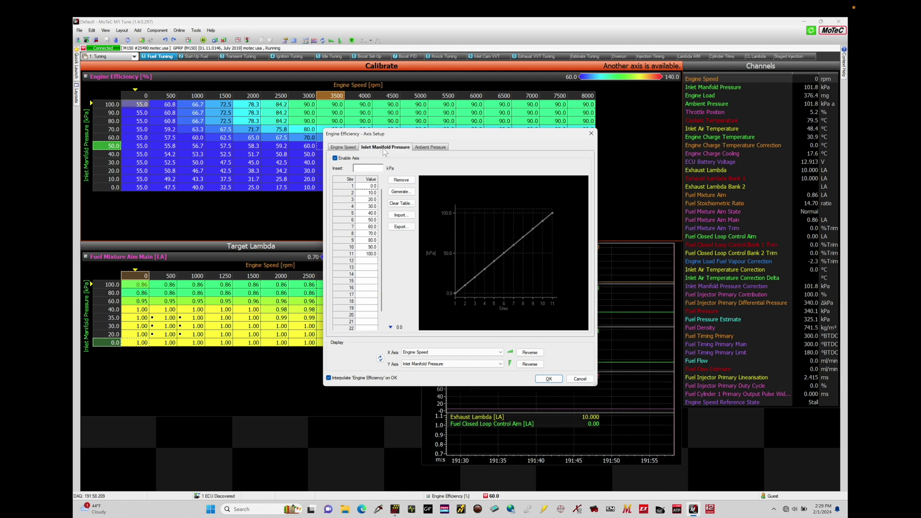
click(440, 149)
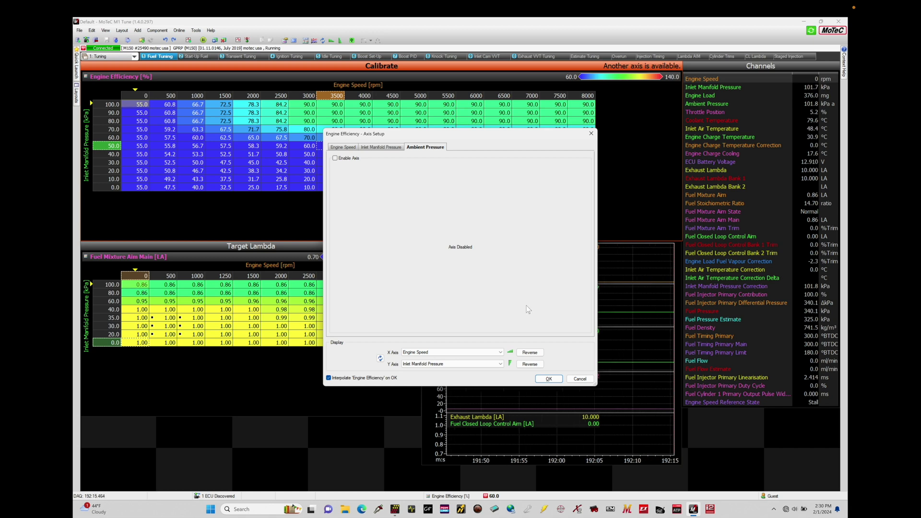
click(549, 379)
click(448, 169)
click(393, 154)
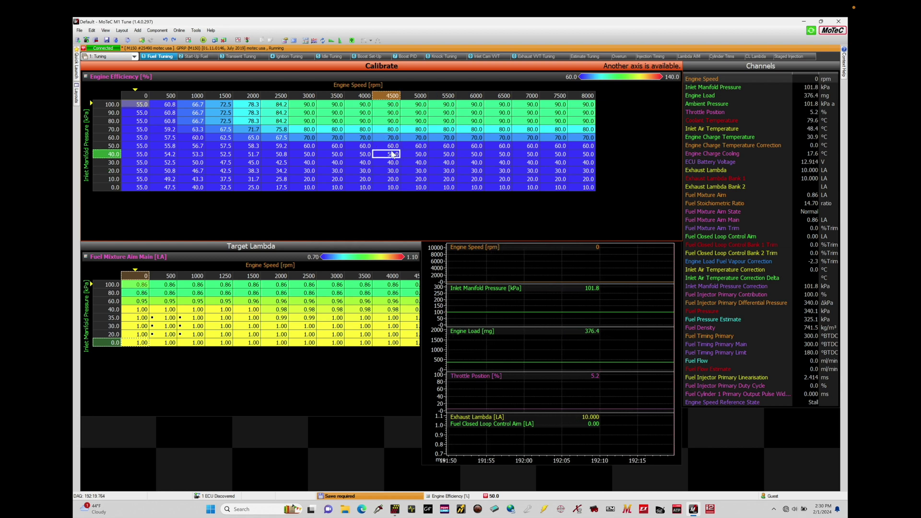
- Compare the Inlet Manifold Pressure Estimate Main table with the Engine Efficiency table, and view the main ignition timing table
click(584, 57)
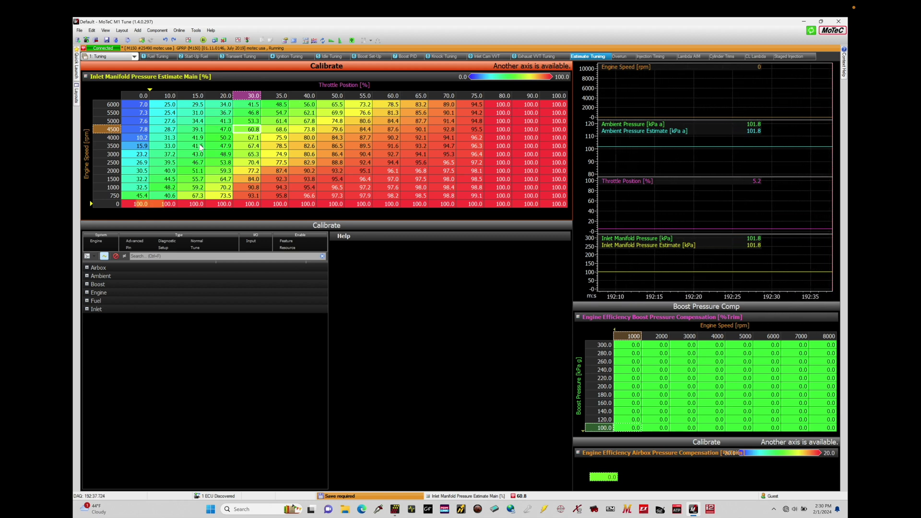
click(158, 56)
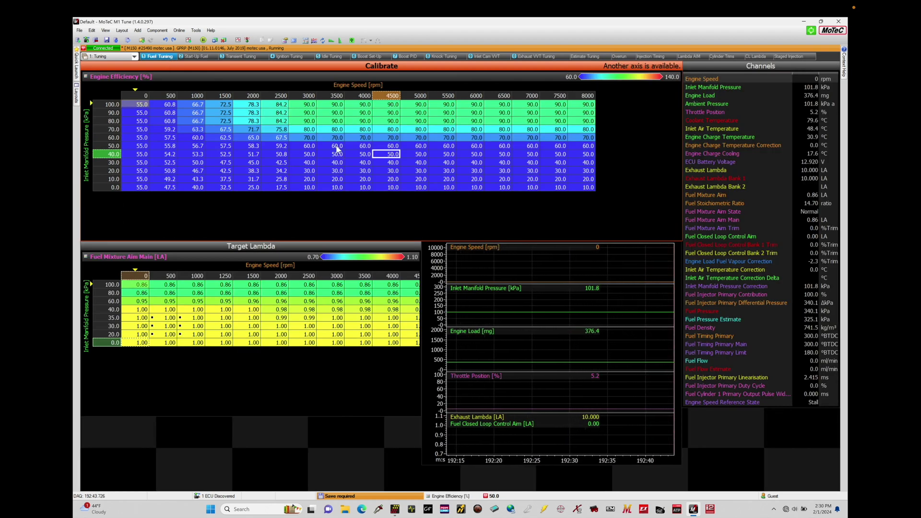
click(604, 57)
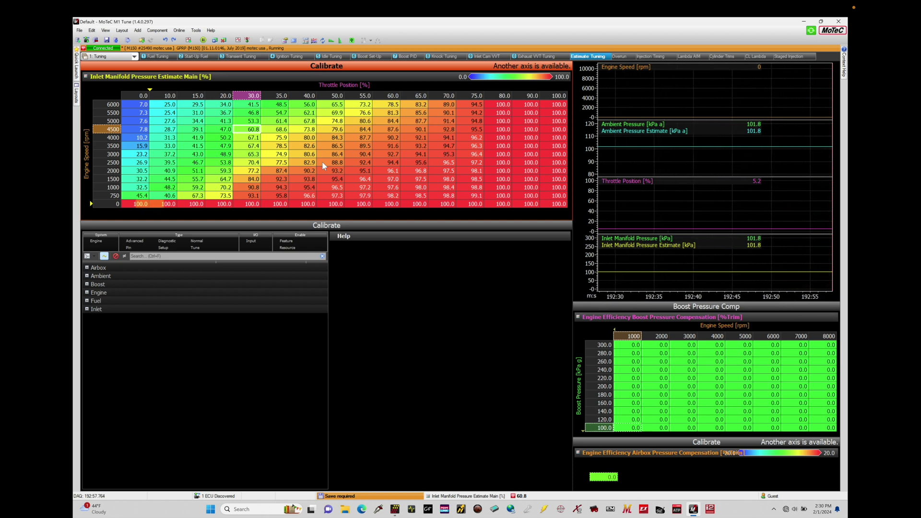
click(225, 155)
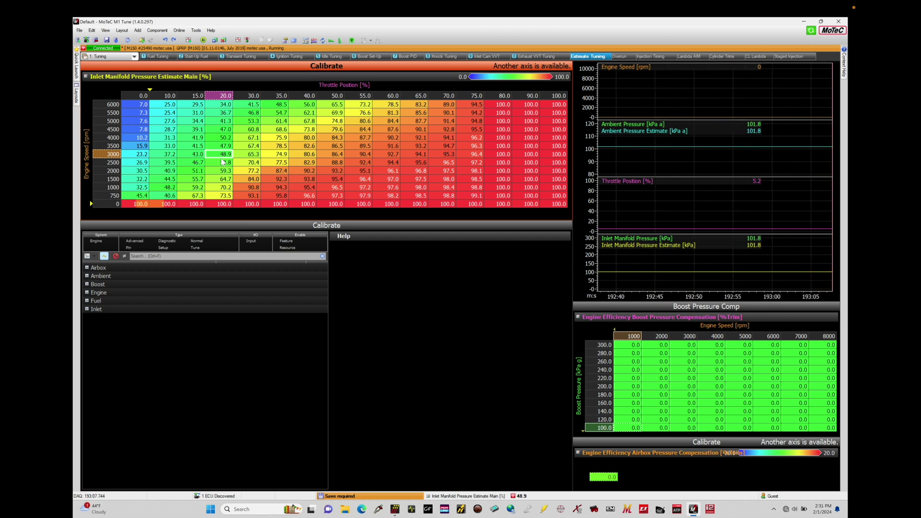
click(159, 56)
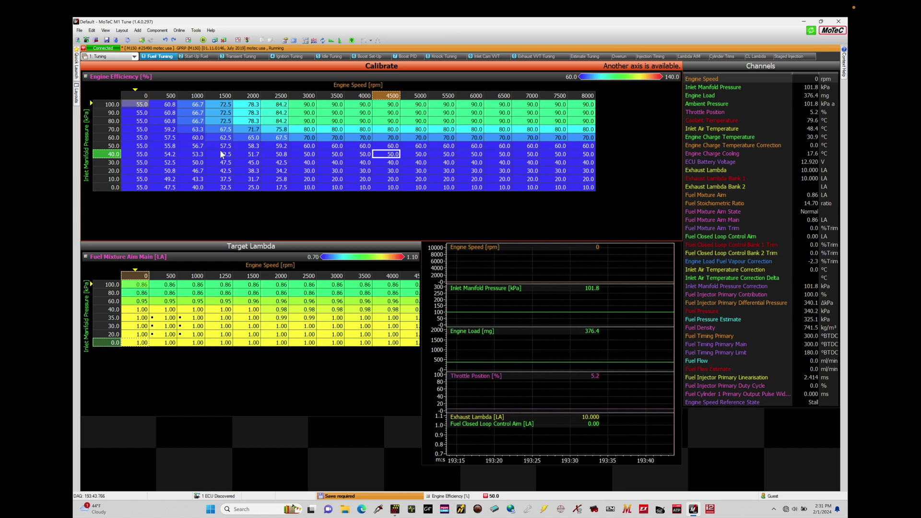
click(593, 58)
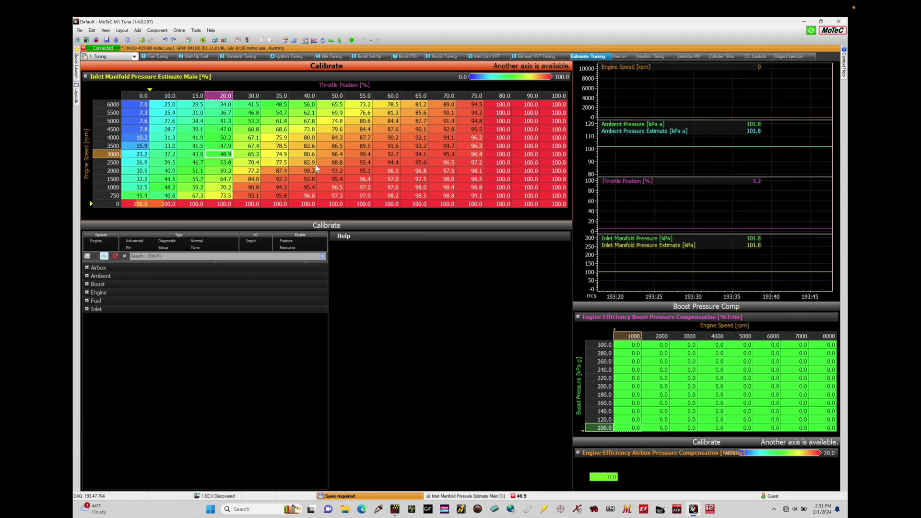
click(298, 57)
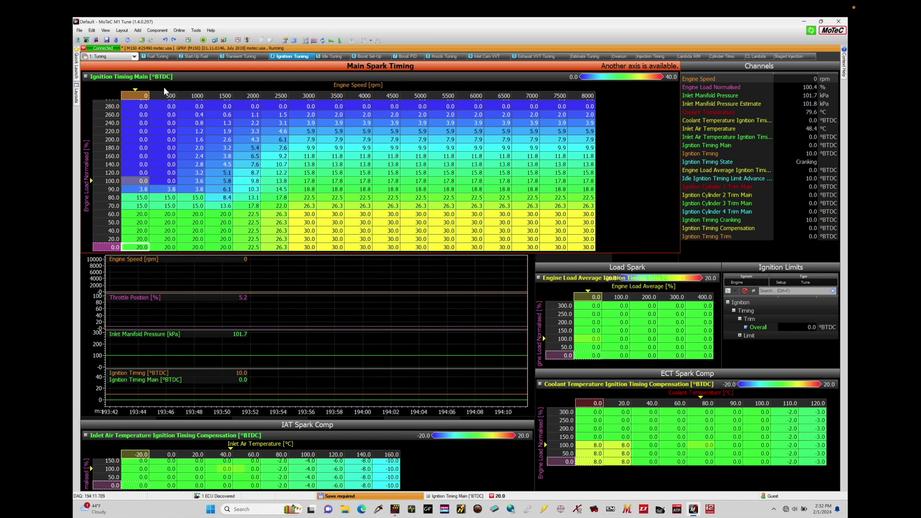
- Disable both the Engine Speed and Inlet Manifold Pressure axes of the Engine Efficiency table
click(161, 58)
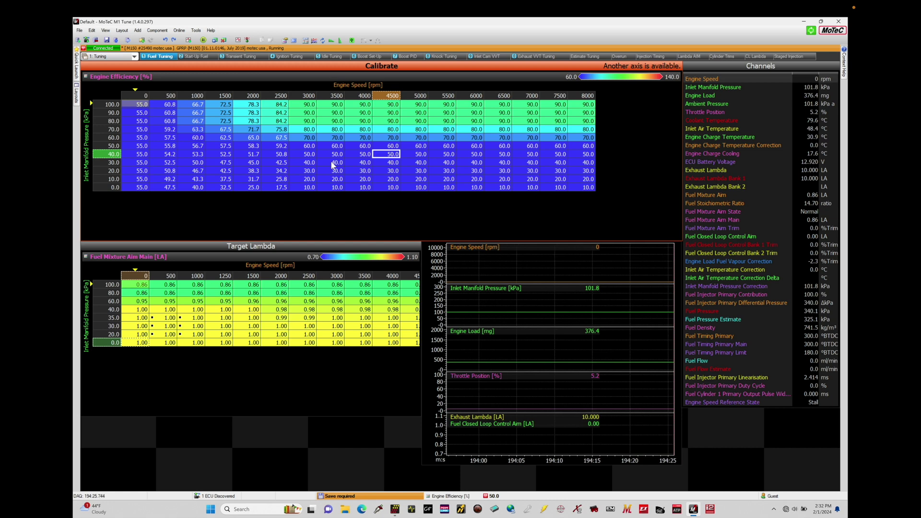
click(332, 146)
key(a)
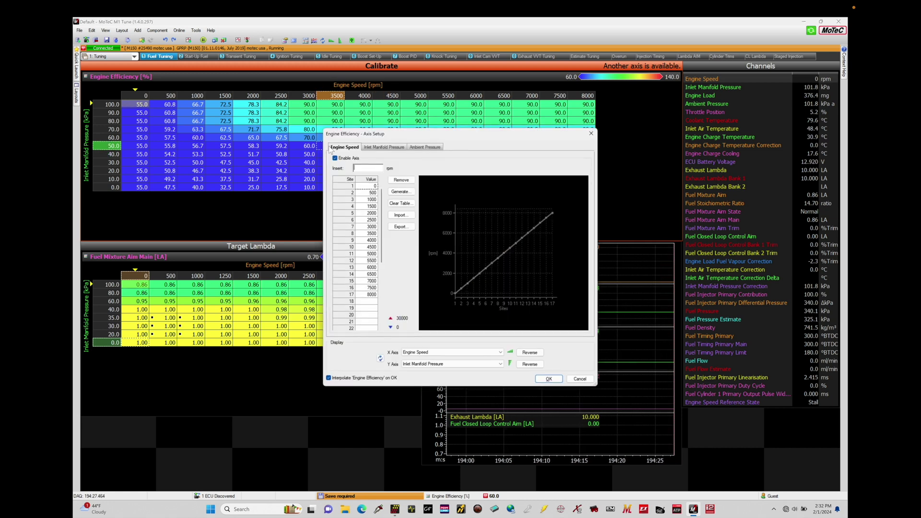
click(348, 159)
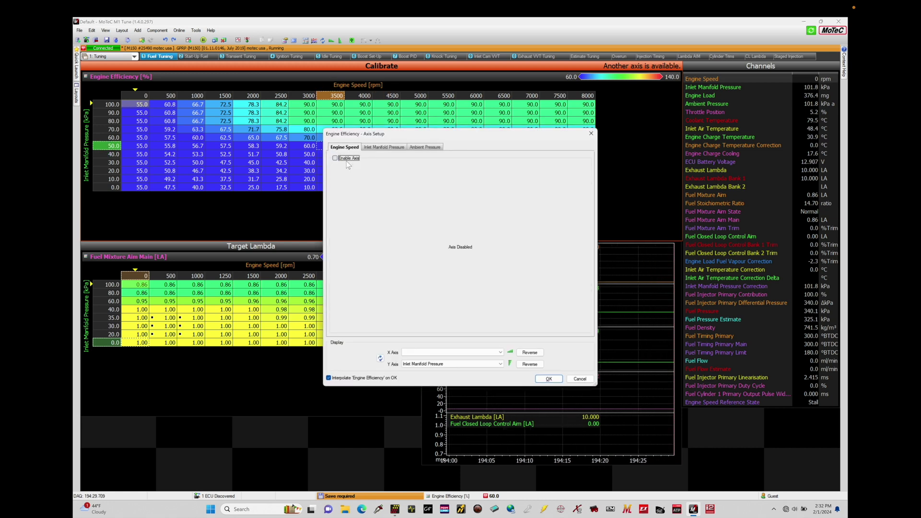
click(385, 148)
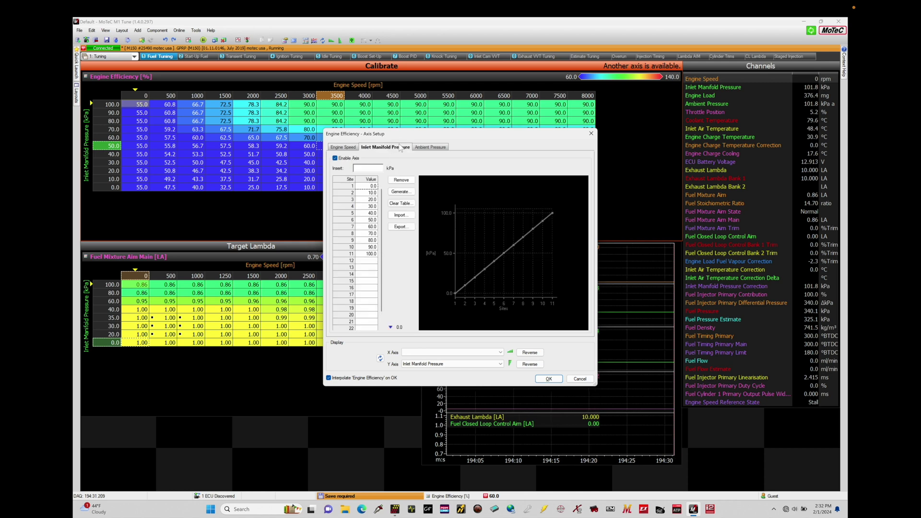
click(348, 159)
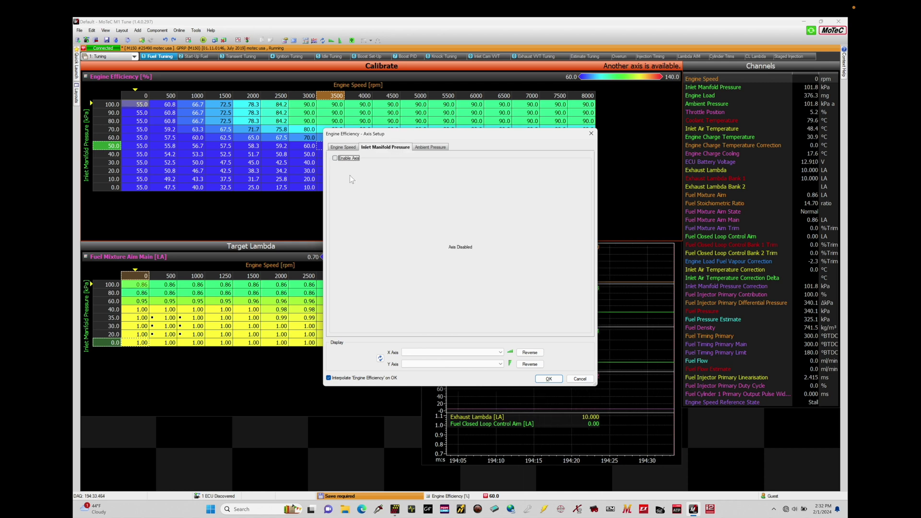
click(548, 379)
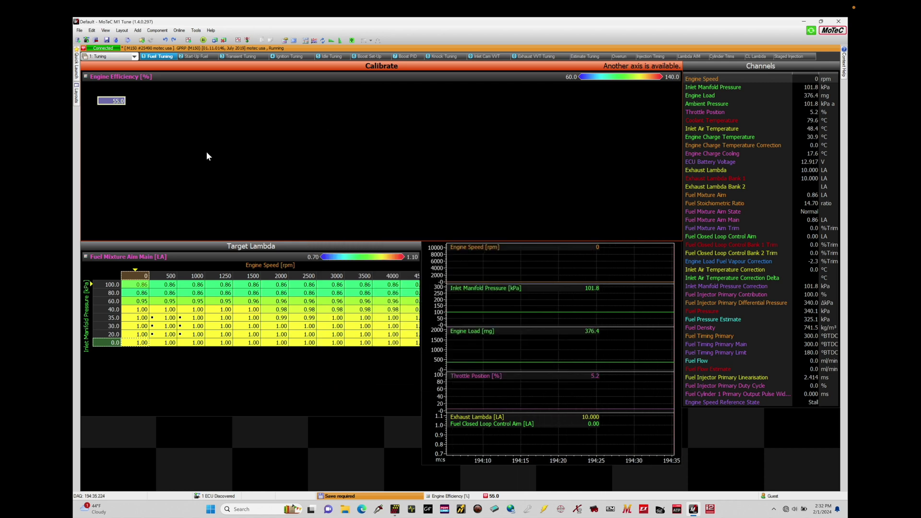
- Set the single Engine Efficiency value to 100 % and save the calibration
double_click(117, 103)
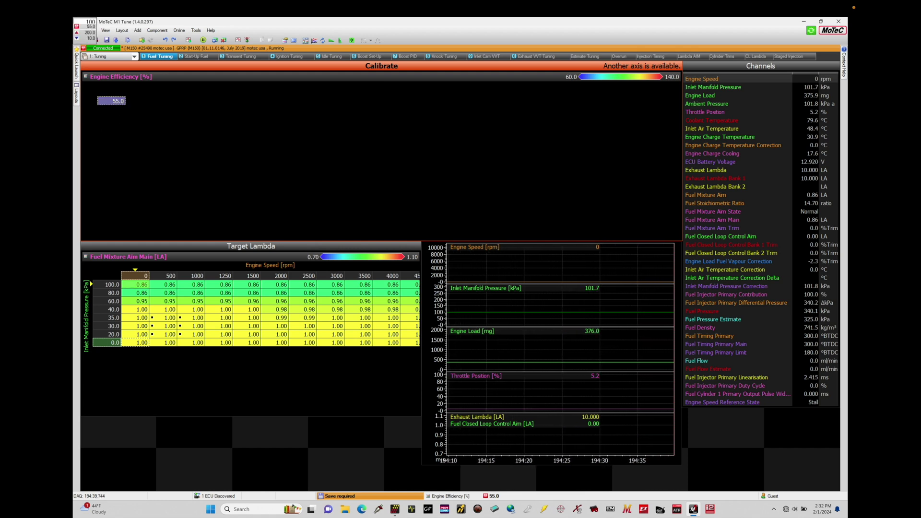
text(100)
key(Return)
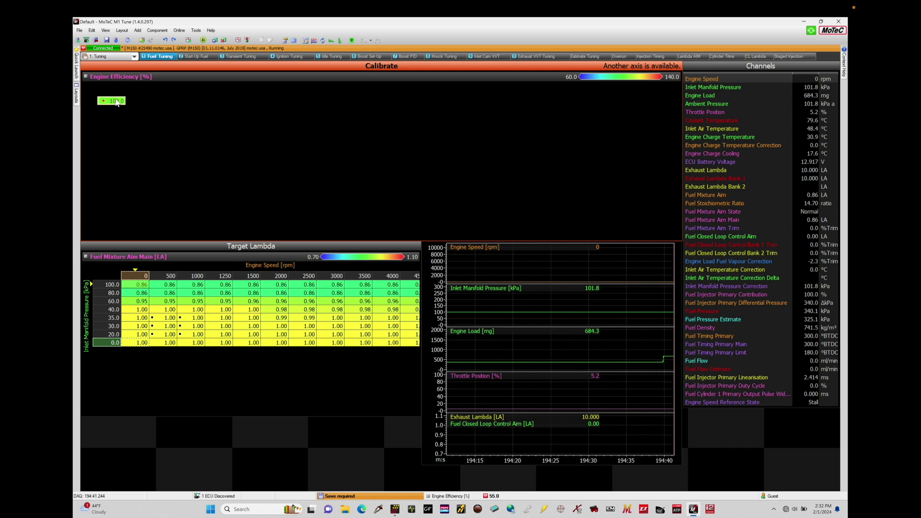
key(ctrl+s)
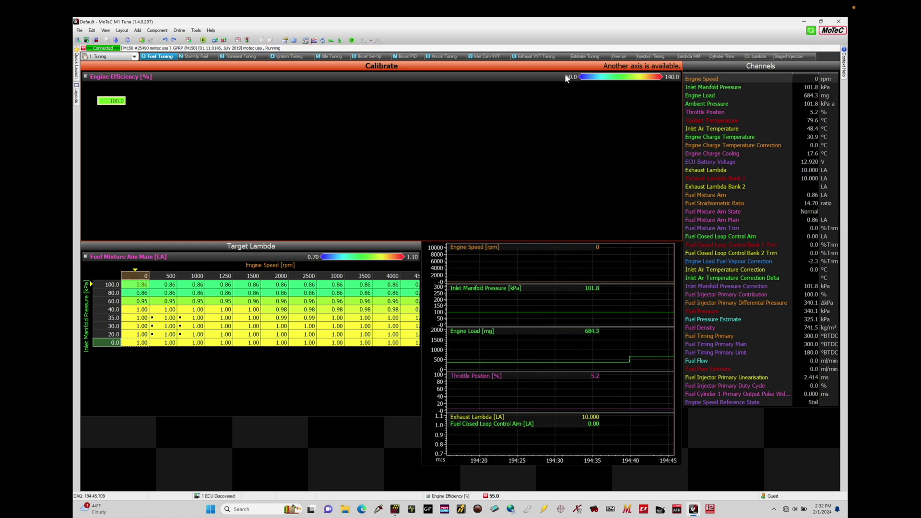
- Read the help on Engine Load and Engine Load Normalised, and check the load axis of the Ignition Timing Main table
click(588, 56)
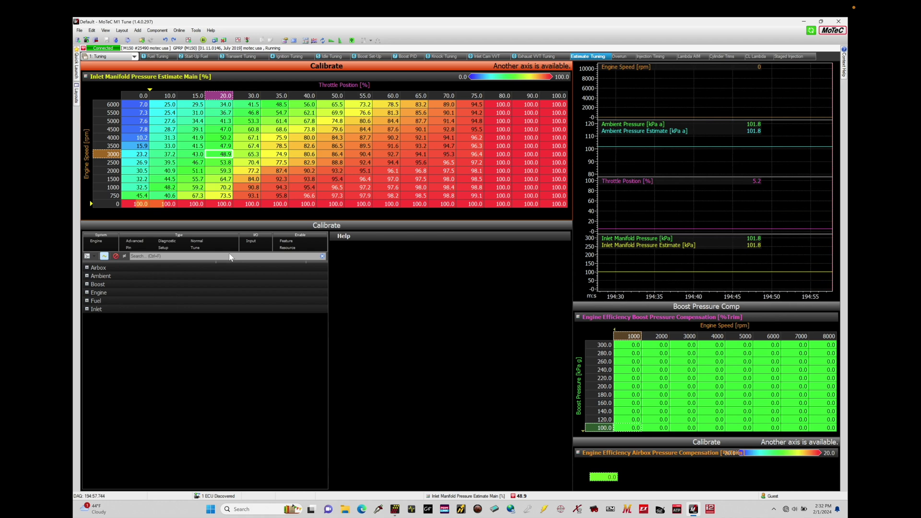
click(87, 292)
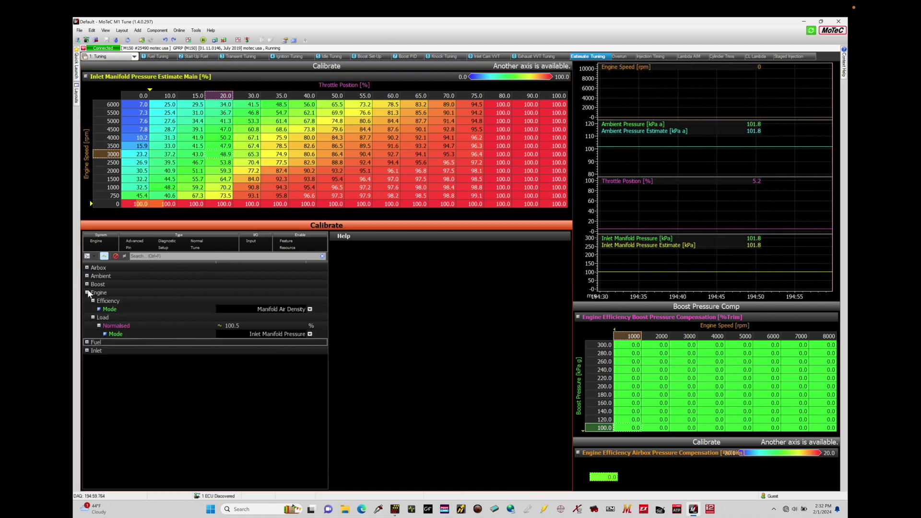
click(112, 317)
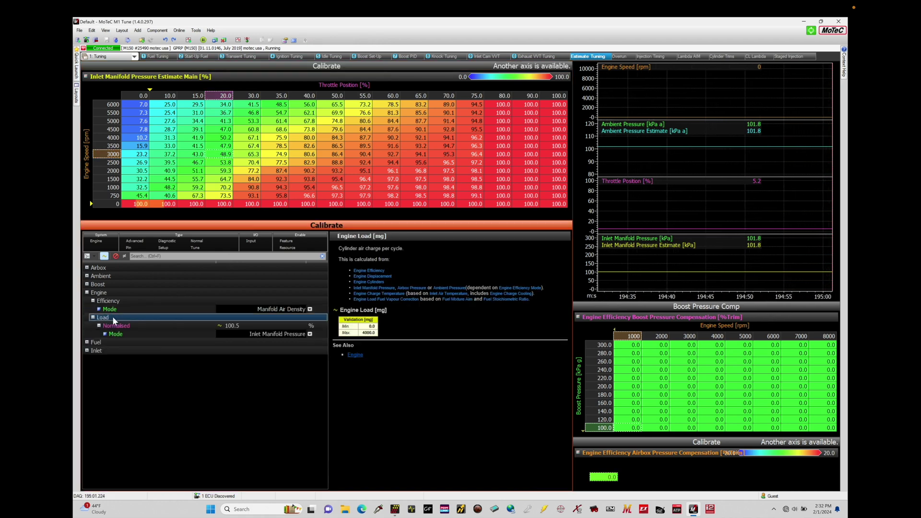
click(140, 326)
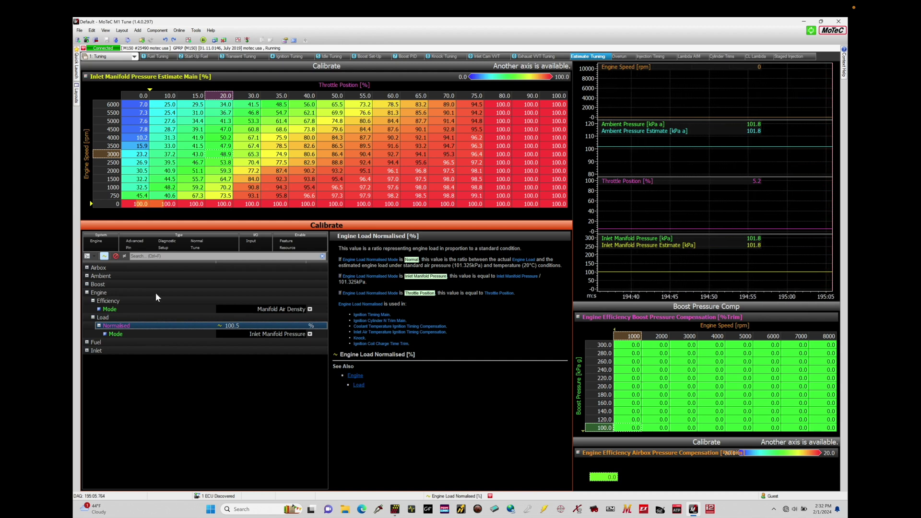
click(289, 56)
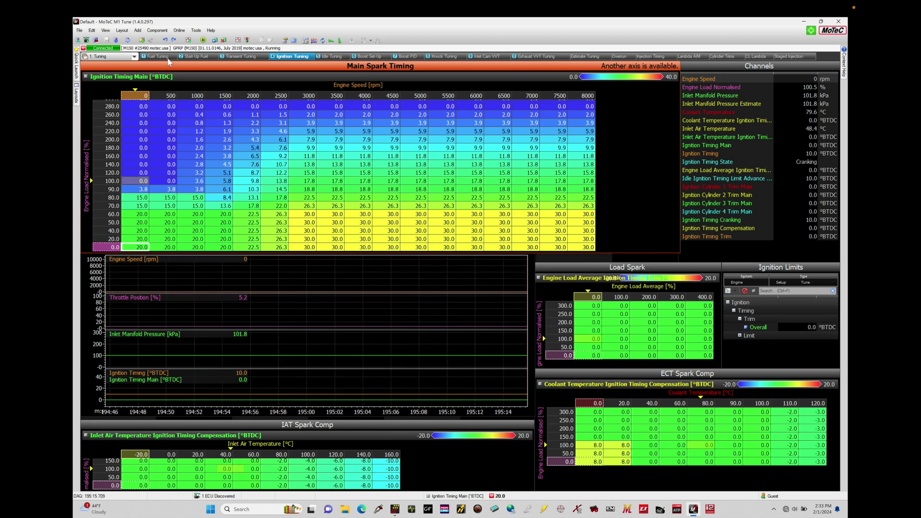
- Set the Engine Load Normalised Mode to Throttle Position in the Estimate Tuning calibration and save the change
click(585, 57)
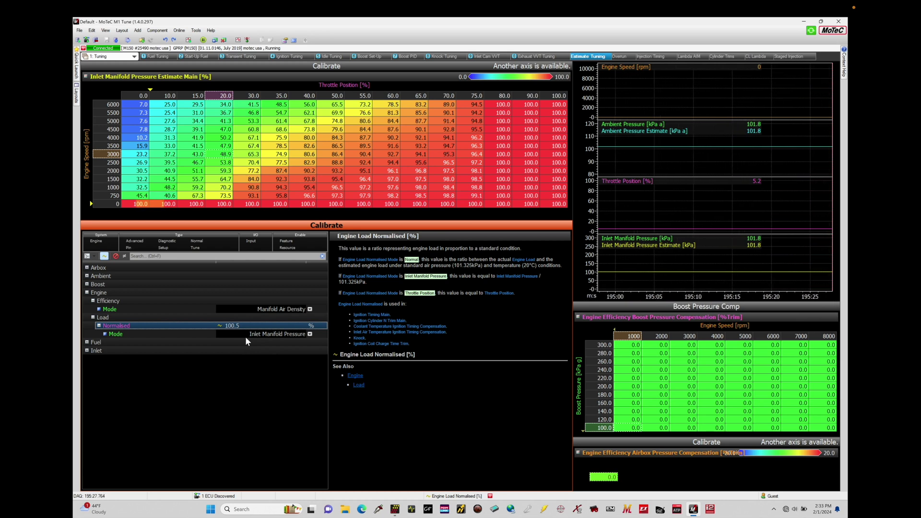
click(266, 335)
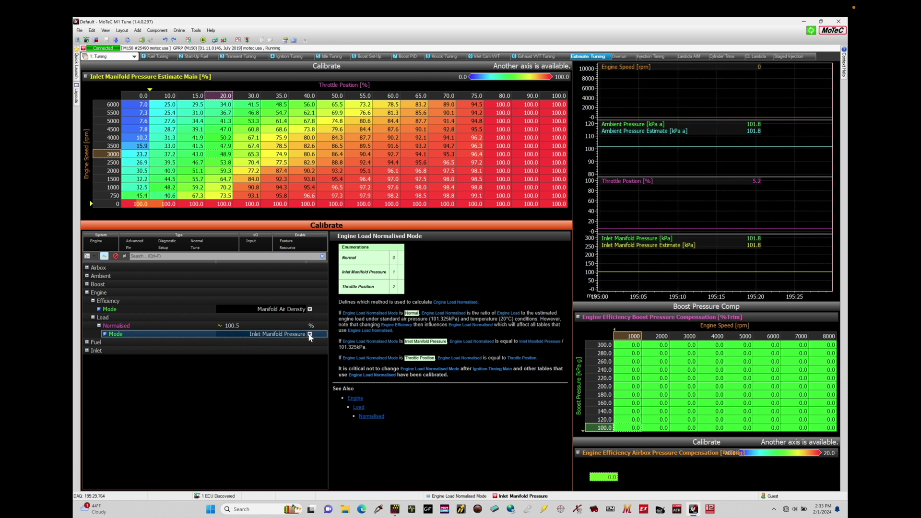
click(266, 335)
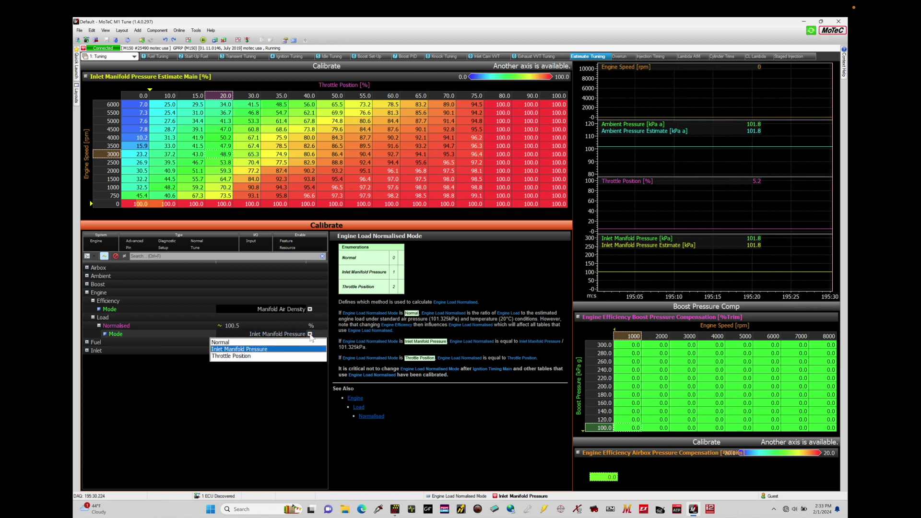
click(252, 356)
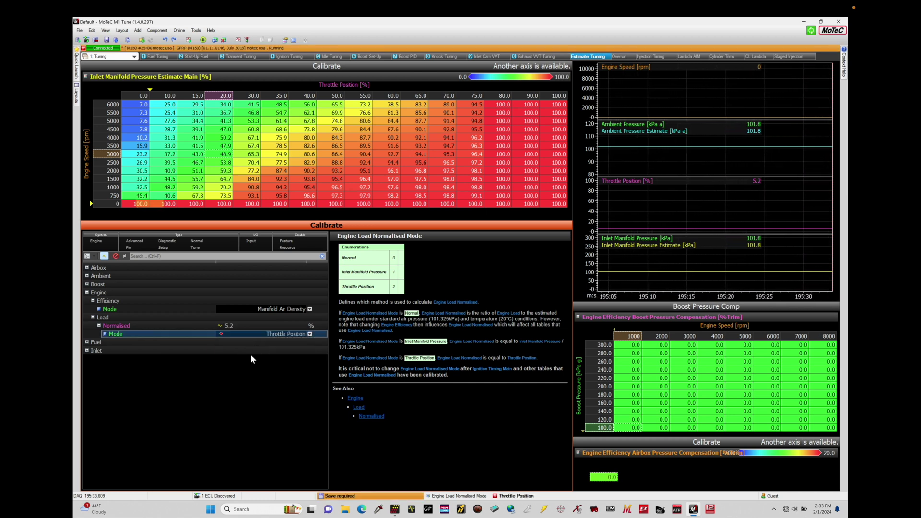
key(ctrl+s)
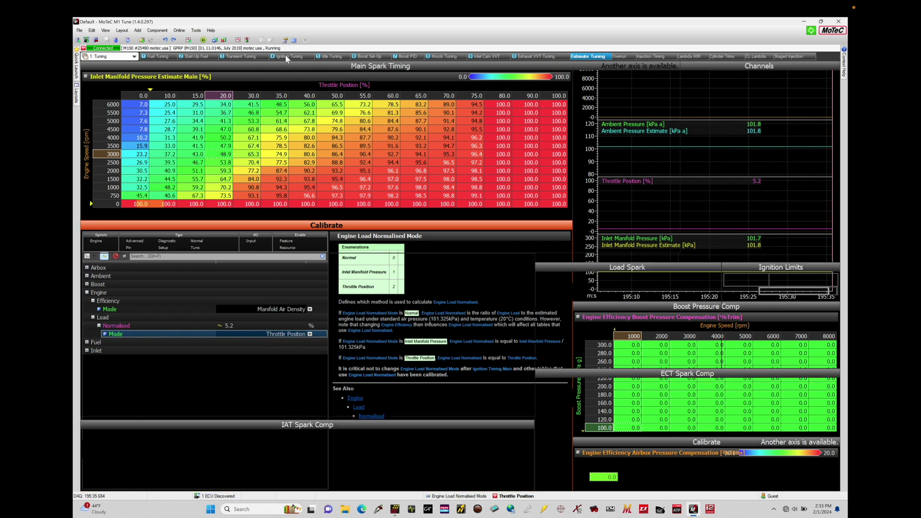